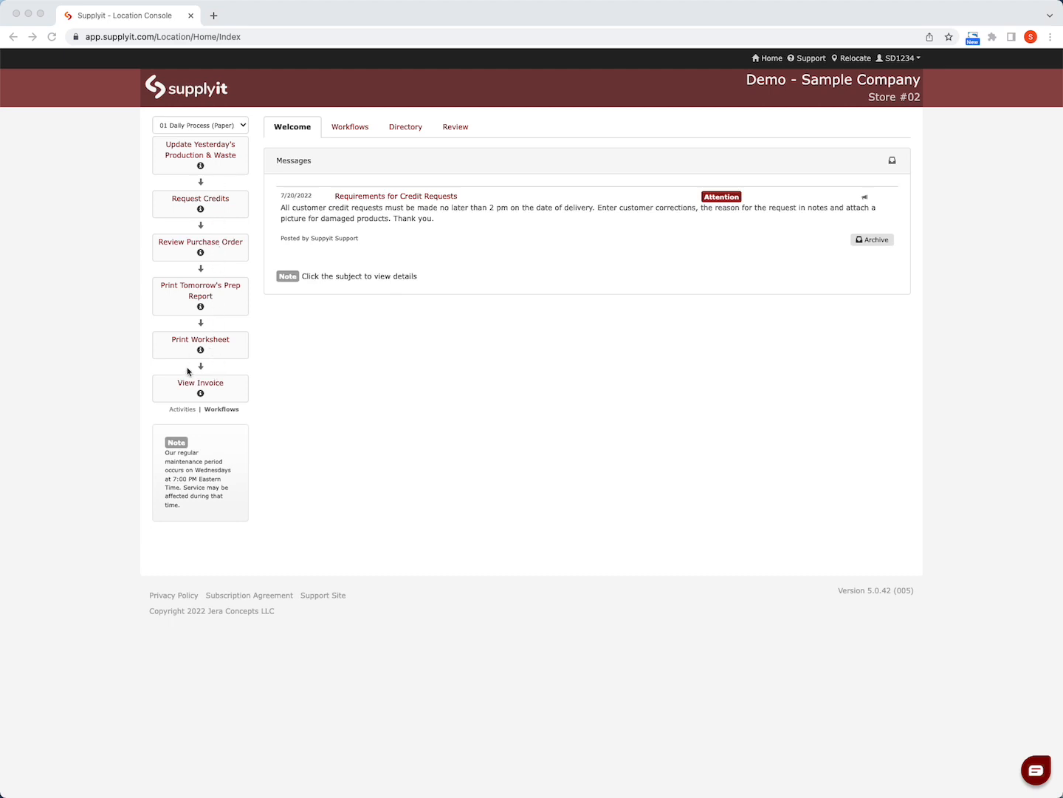
Step: Switch to the activities list and open the purchase order dated 9/7/2022 from the orders list
click(237, 257)
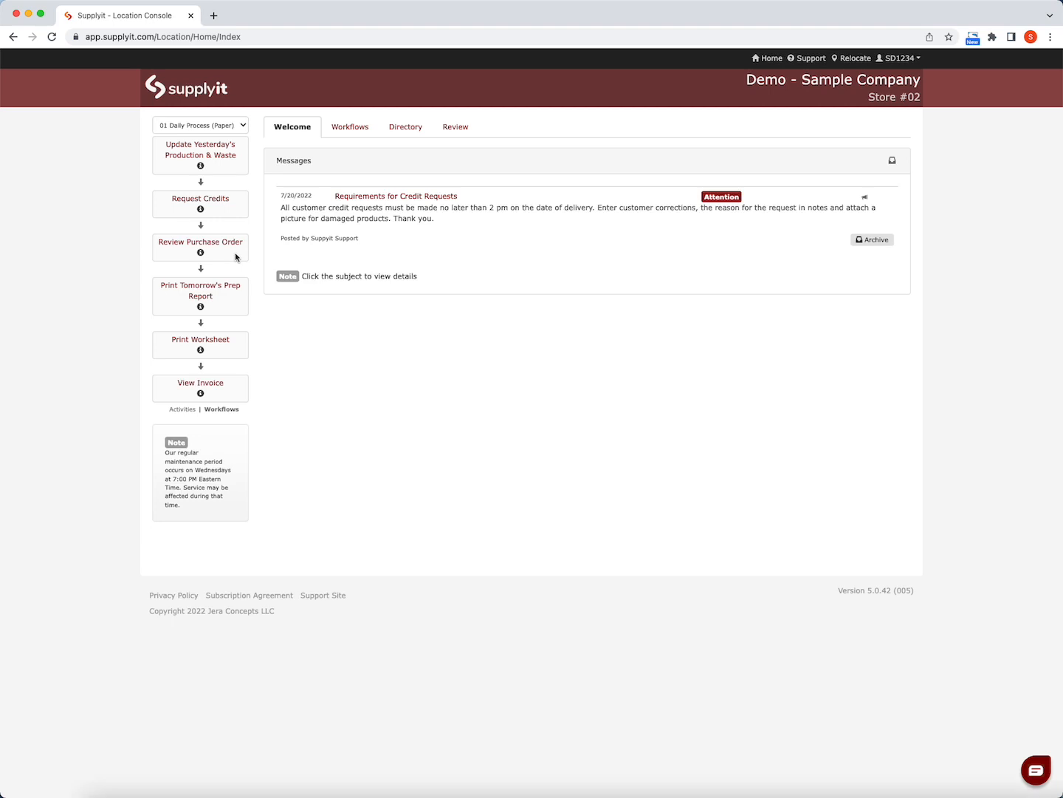
mouse_move(201, 254)
click(182, 410)
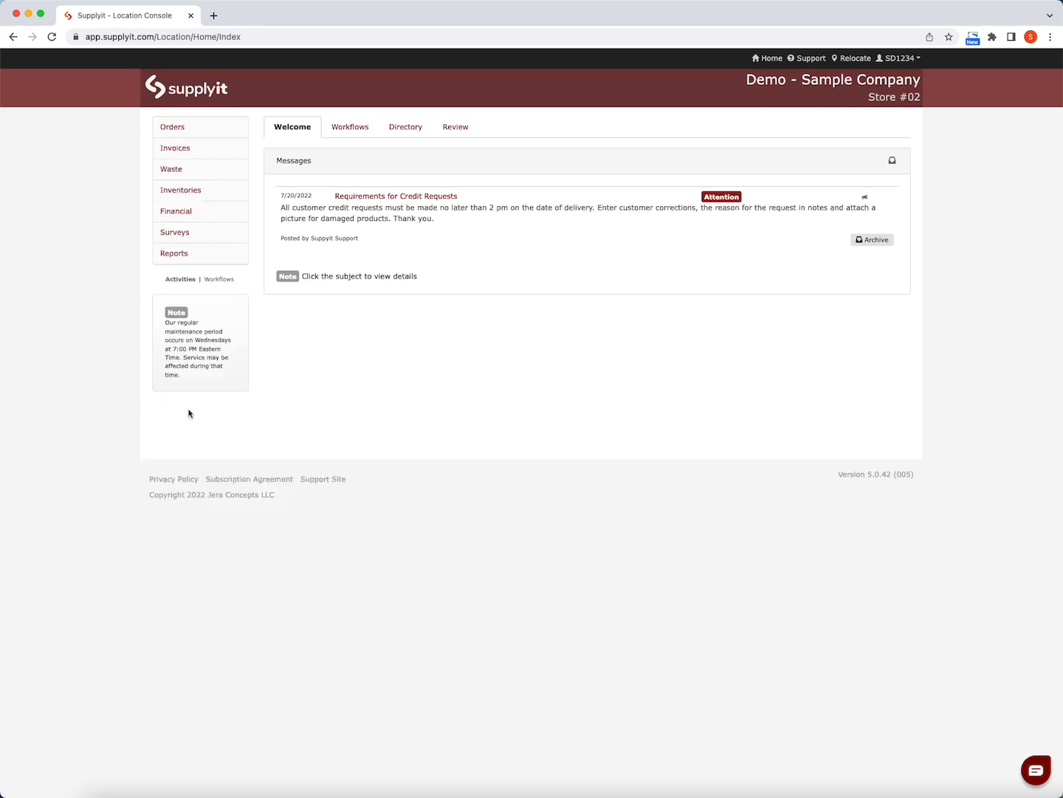
click(193, 130)
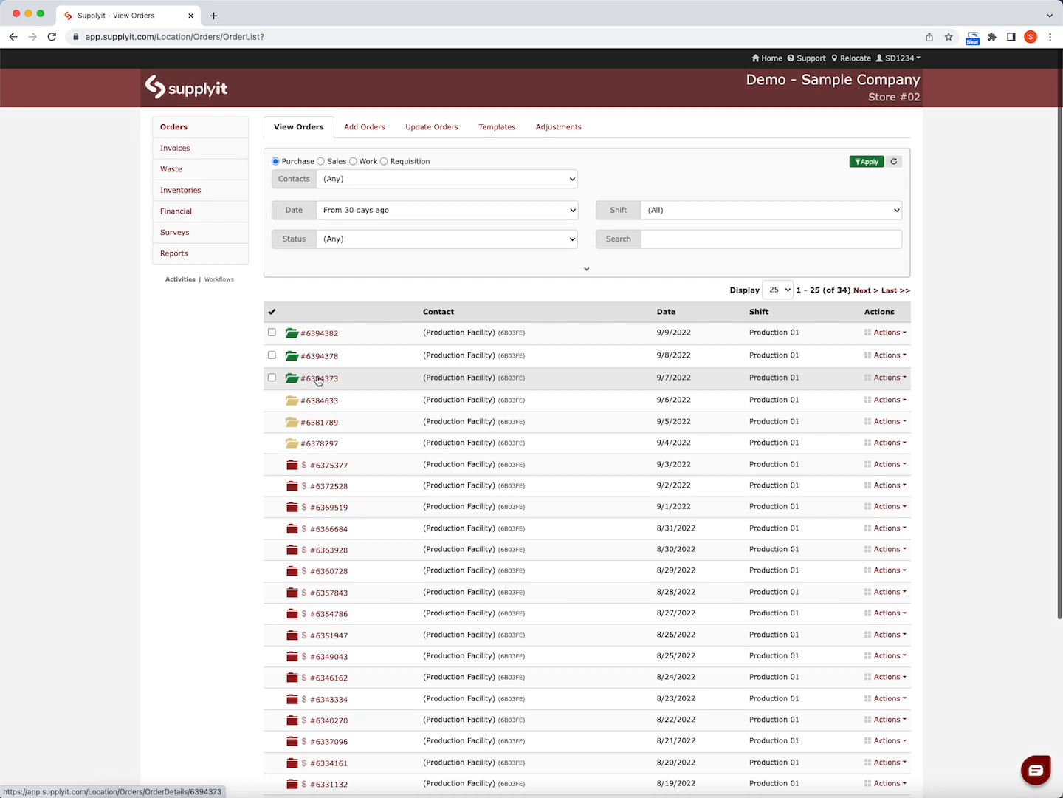
click(318, 379)
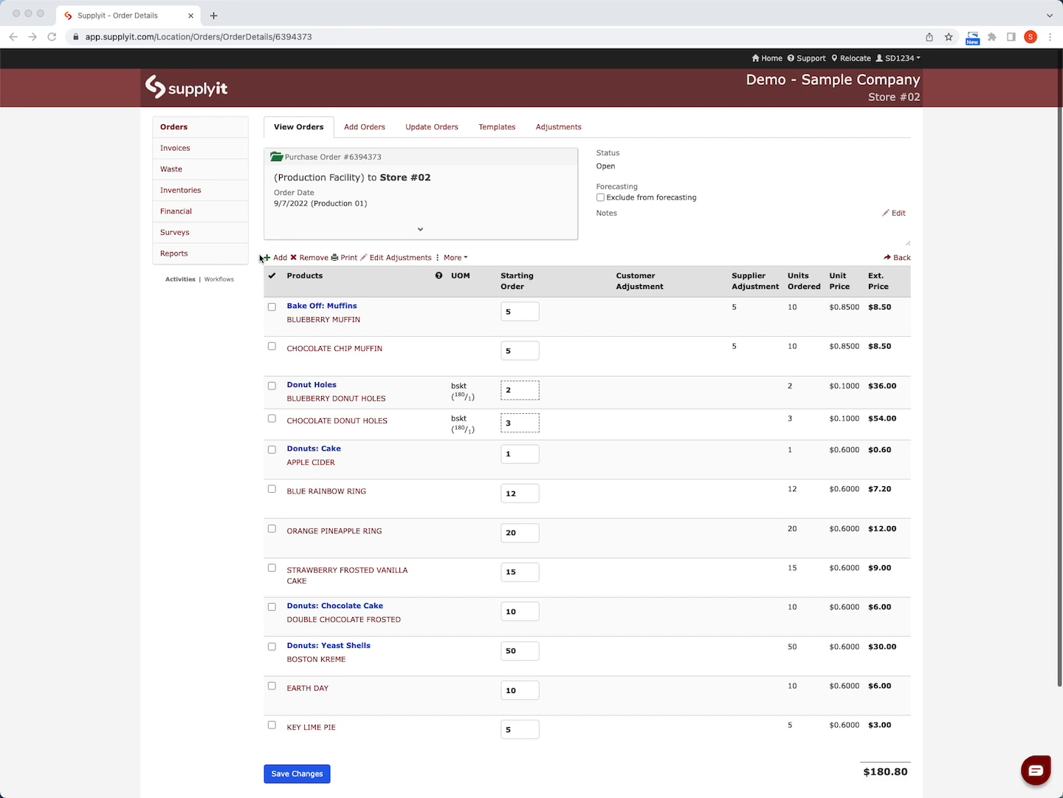
Step: Add the Poppy Seed Bagel product from the Production Facility catalog to the purchase order
click(285, 262)
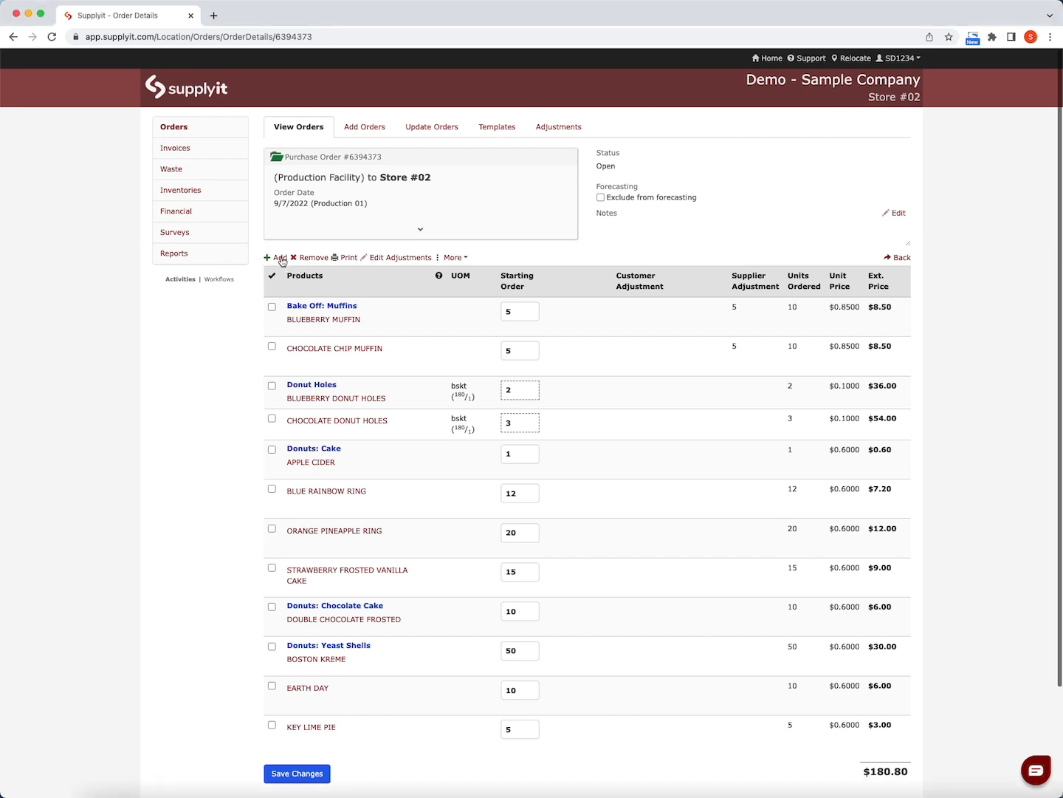
click(281, 257)
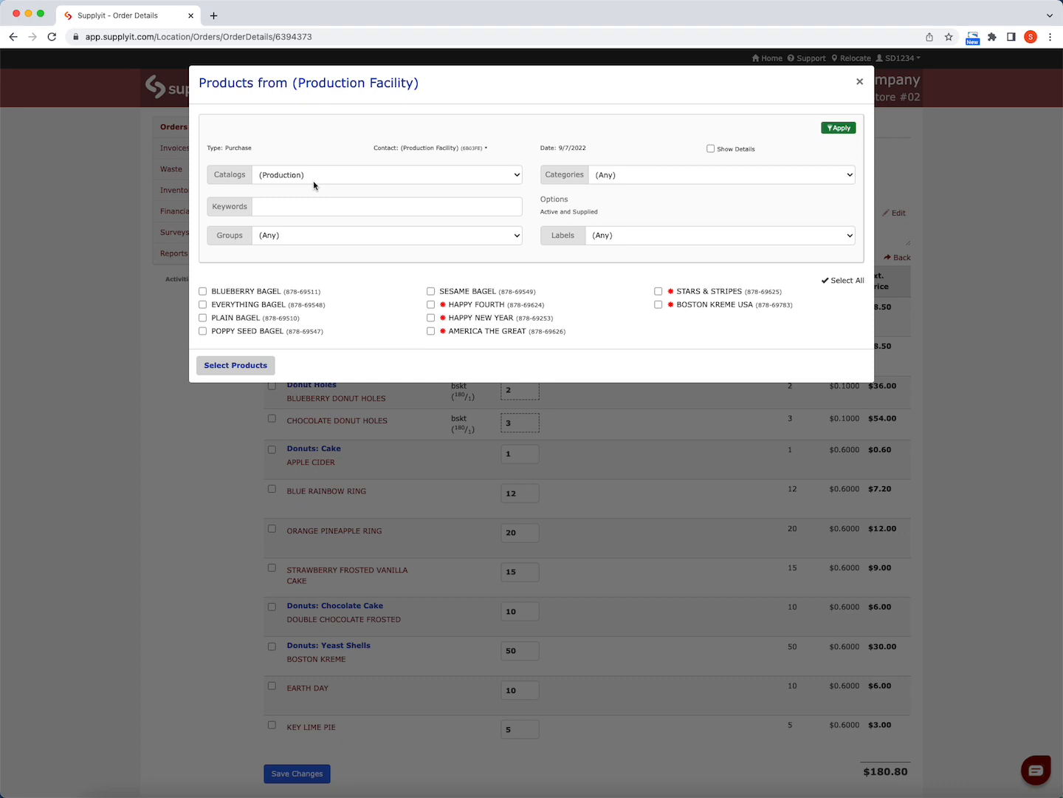
click(202, 332)
click(246, 368)
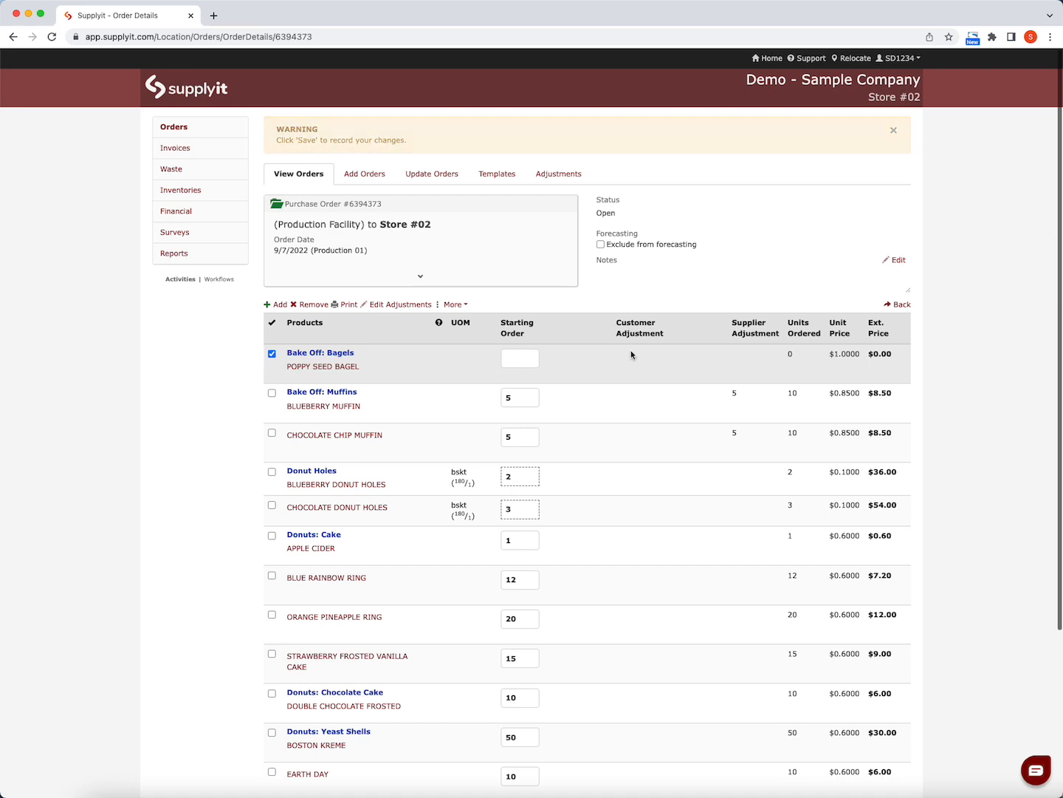
Step: Set the Poppy Seed Bagel's starting order to 10 and save the order changes
click(520, 361)
text(10)
scroll(510, 295, down, 3)
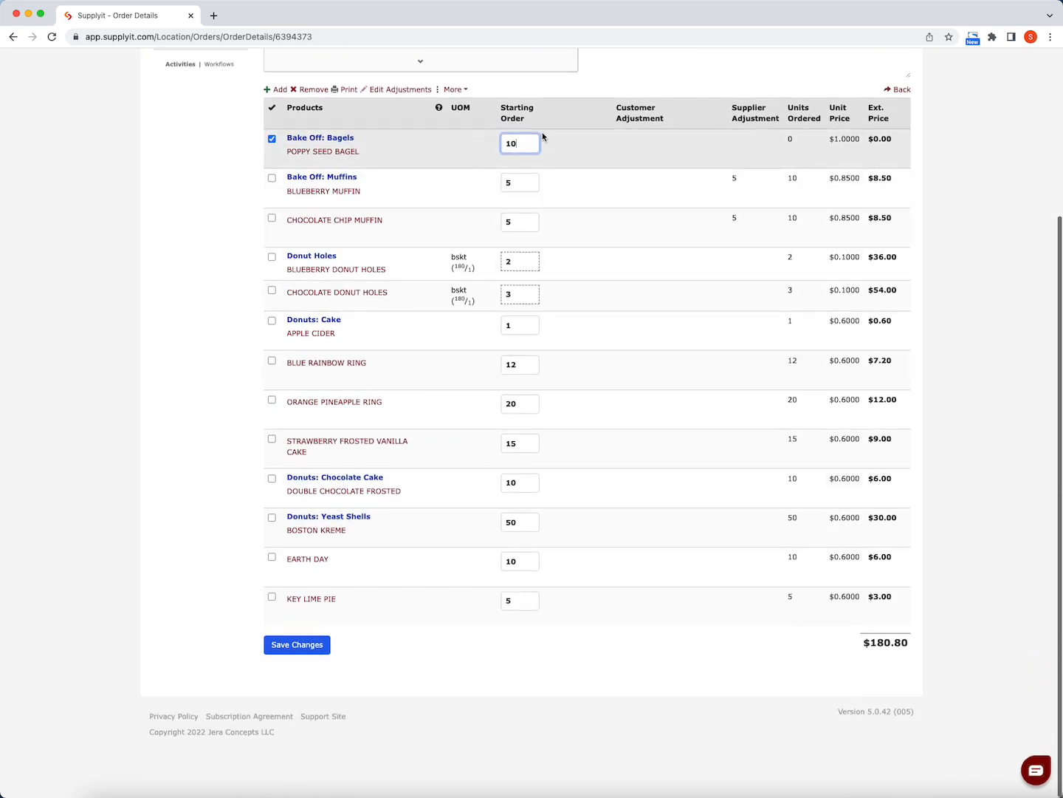
click(295, 653)
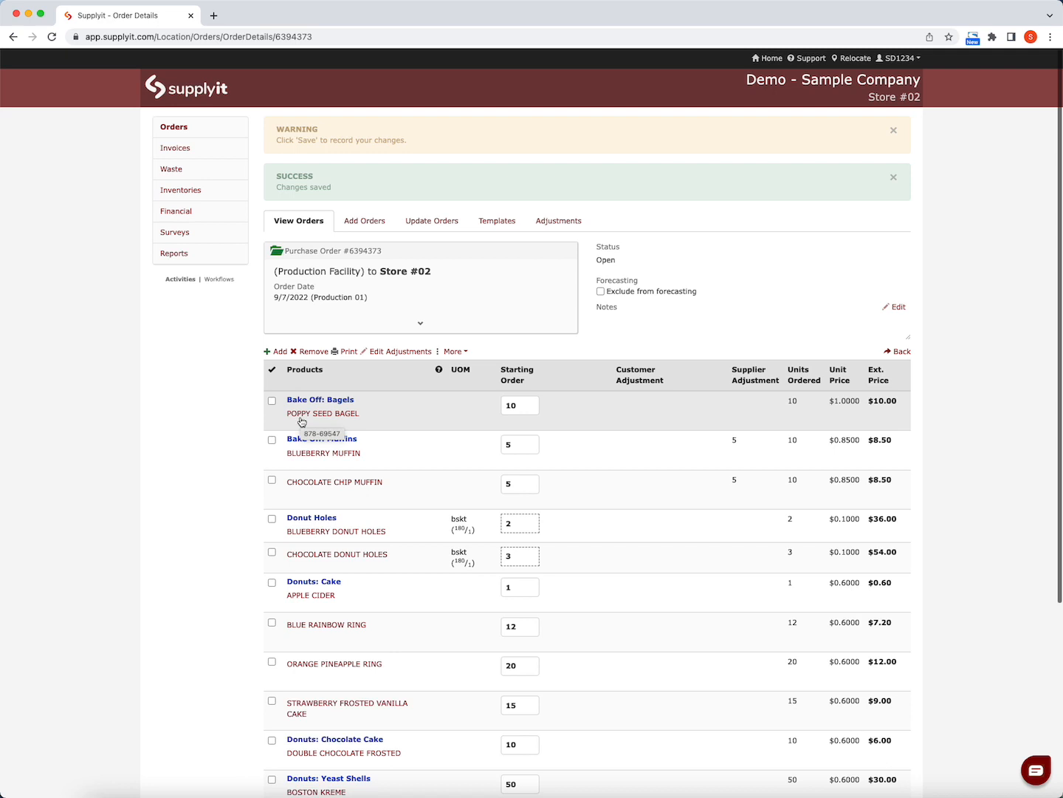
Step: Remove the Chocolate Chip Muffin from the purchase order and save the changes
scroll(302, 421, down, 1)
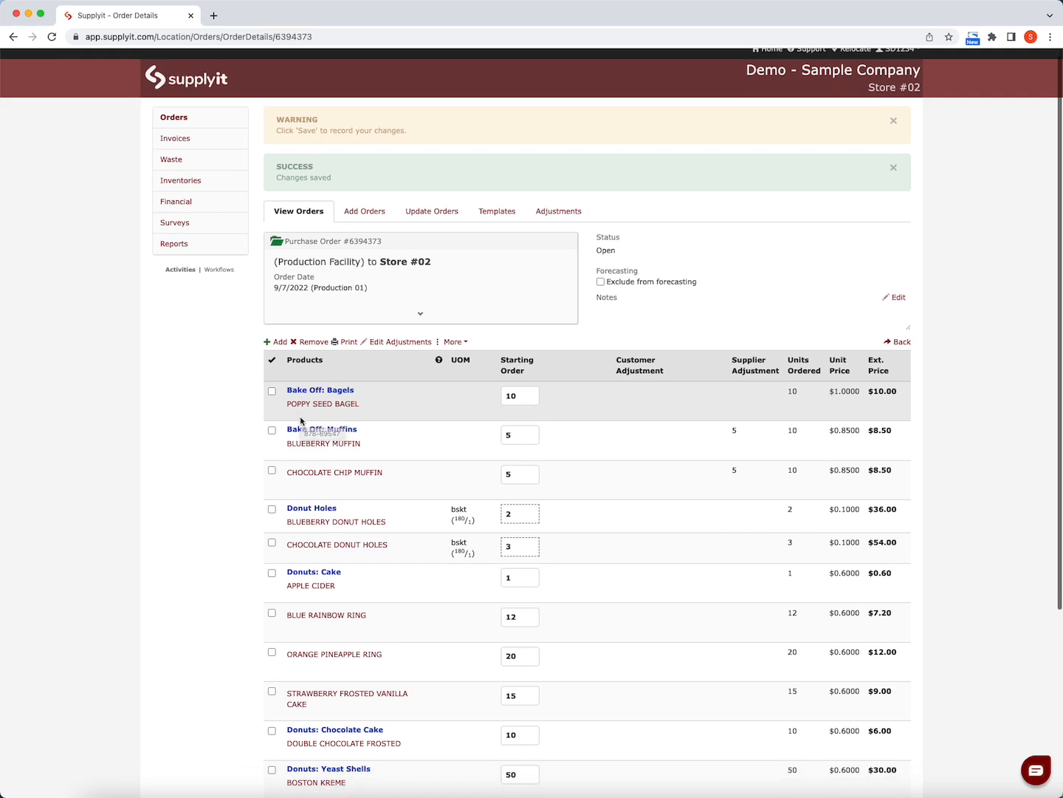
scroll(301, 421, down, 1)
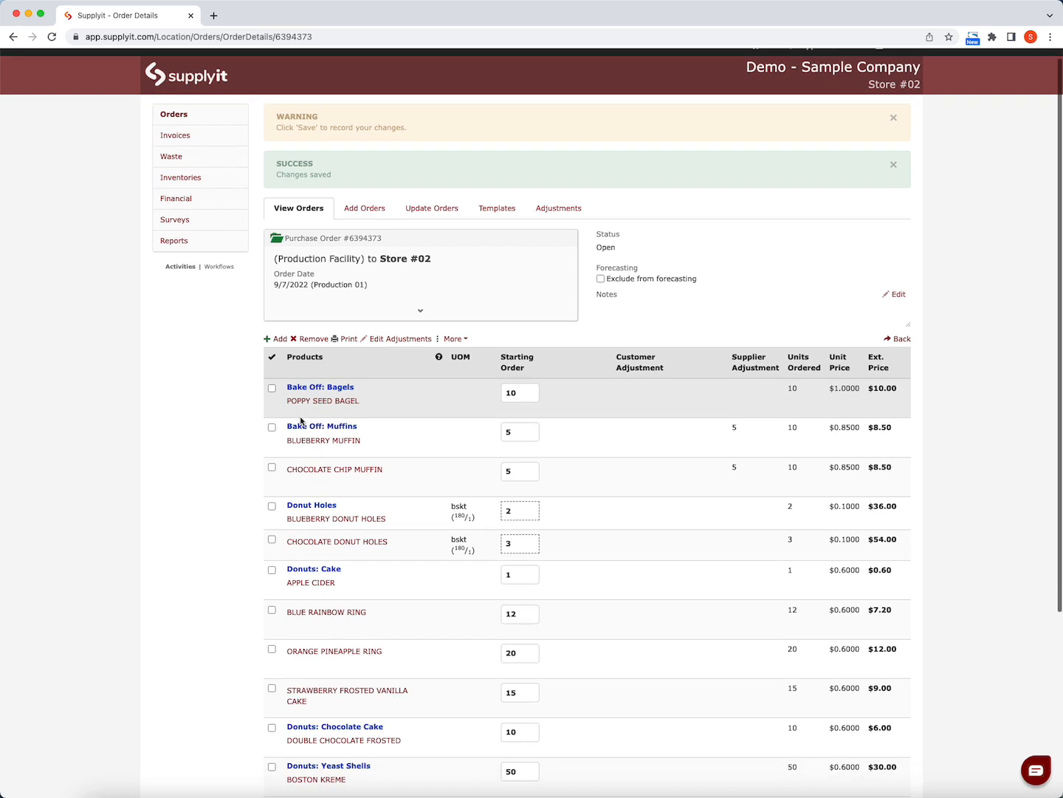
scroll(300, 421, down, 1)
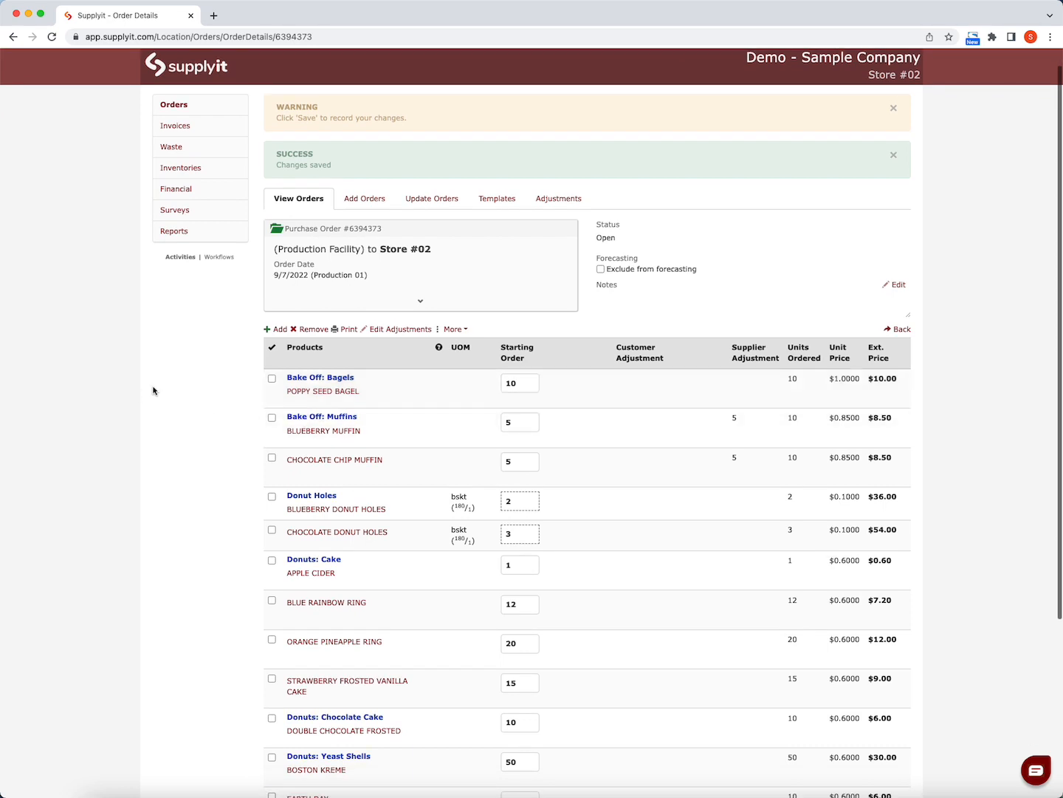
scroll(287, 473, down, 1)
scroll(269, 452, down, 1)
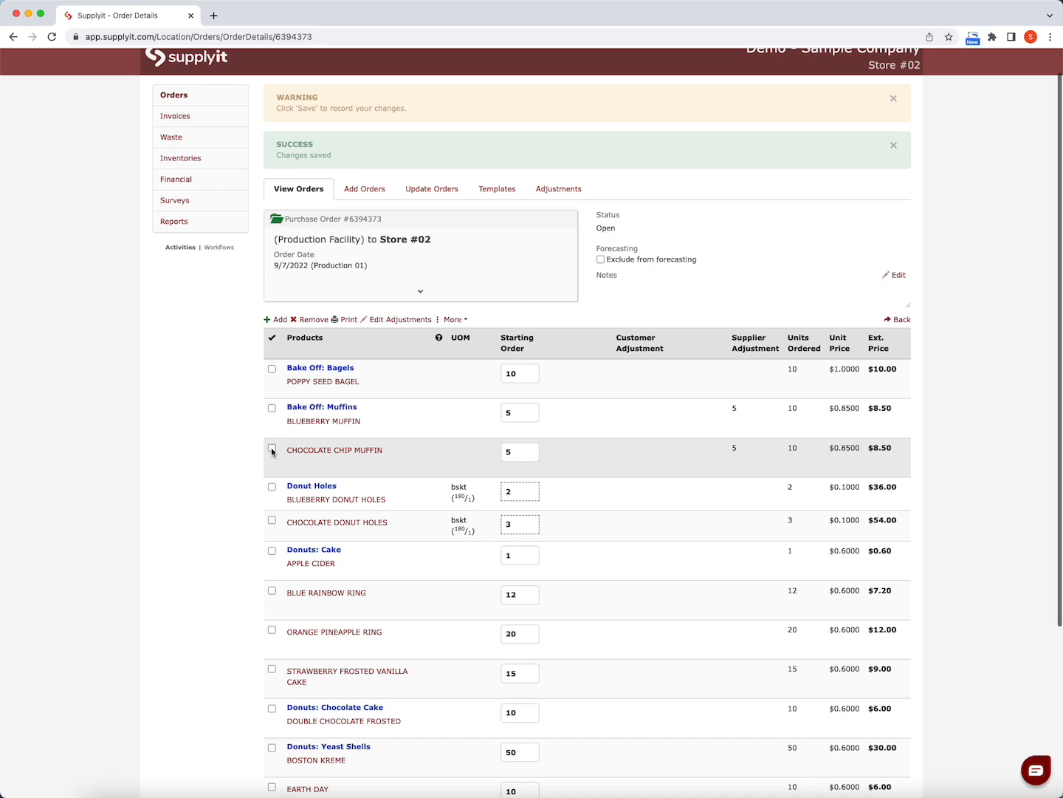
scroll(271, 450, down, 1)
click(271, 448)
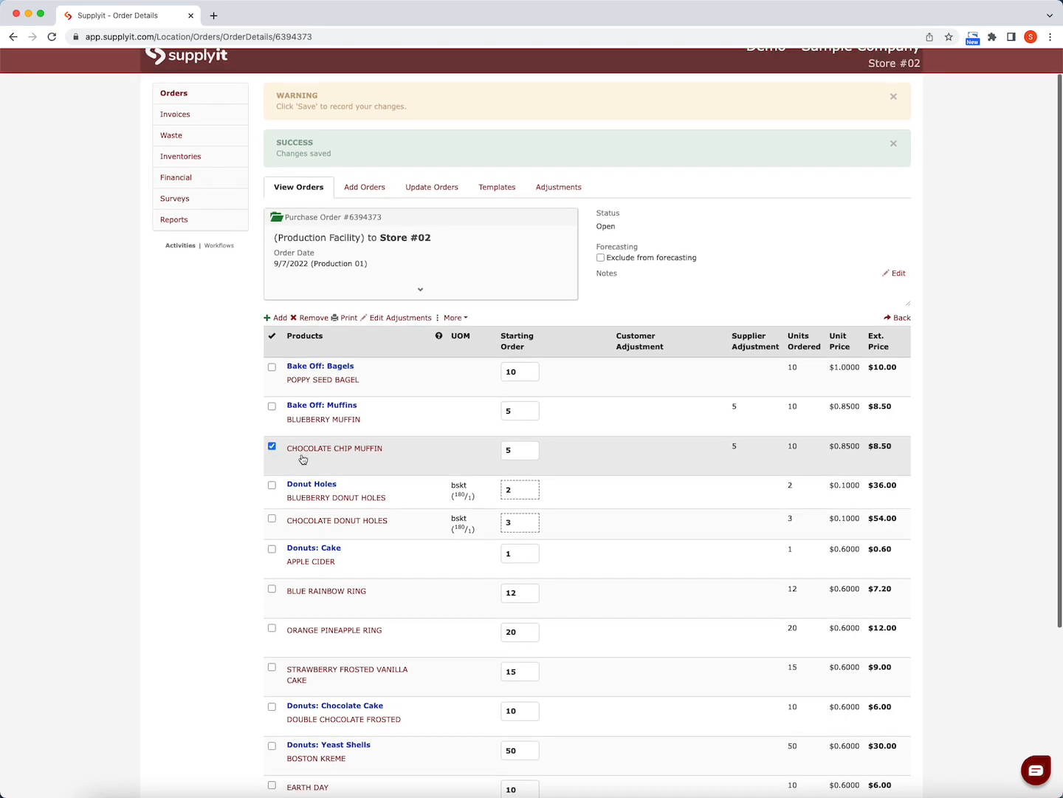
click(312, 317)
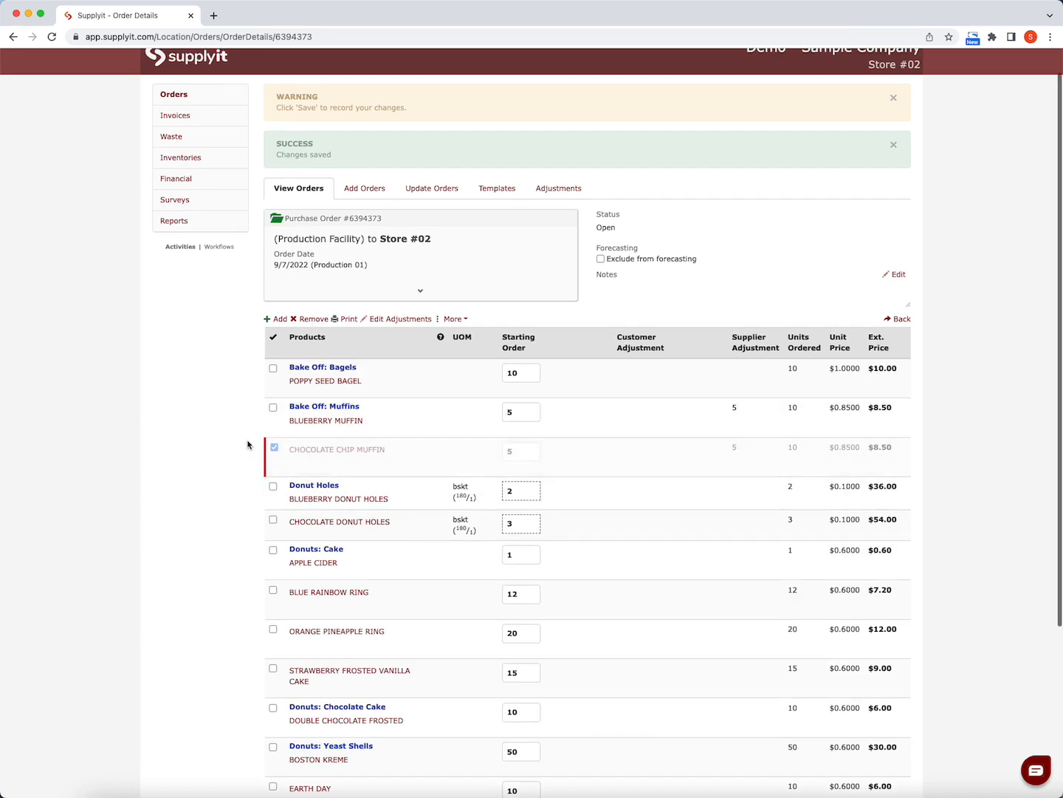
scroll(249, 474, down, 1)
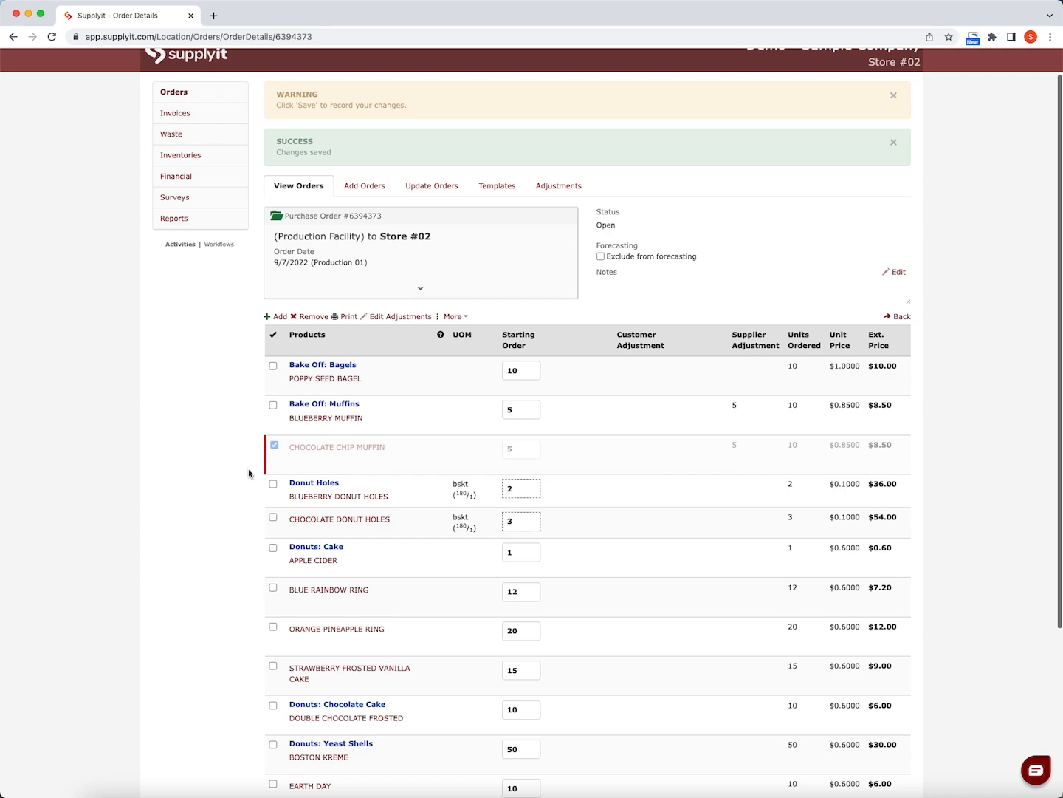
scroll(248, 469, down, 5)
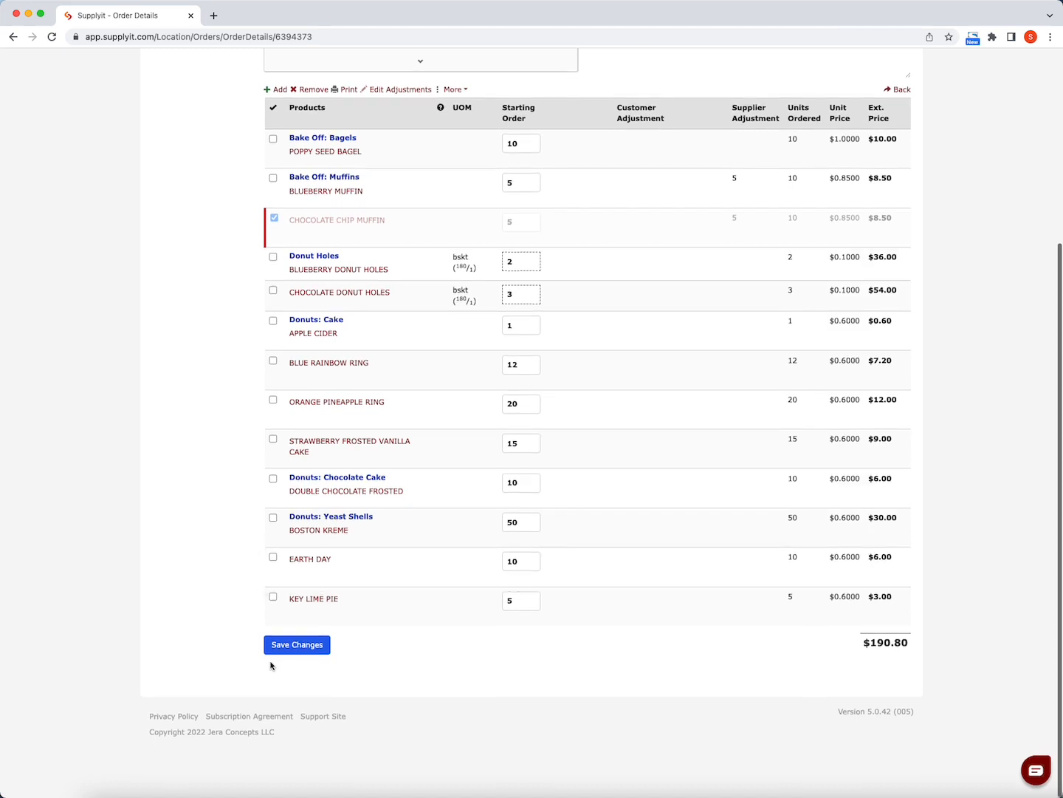
click(280, 650)
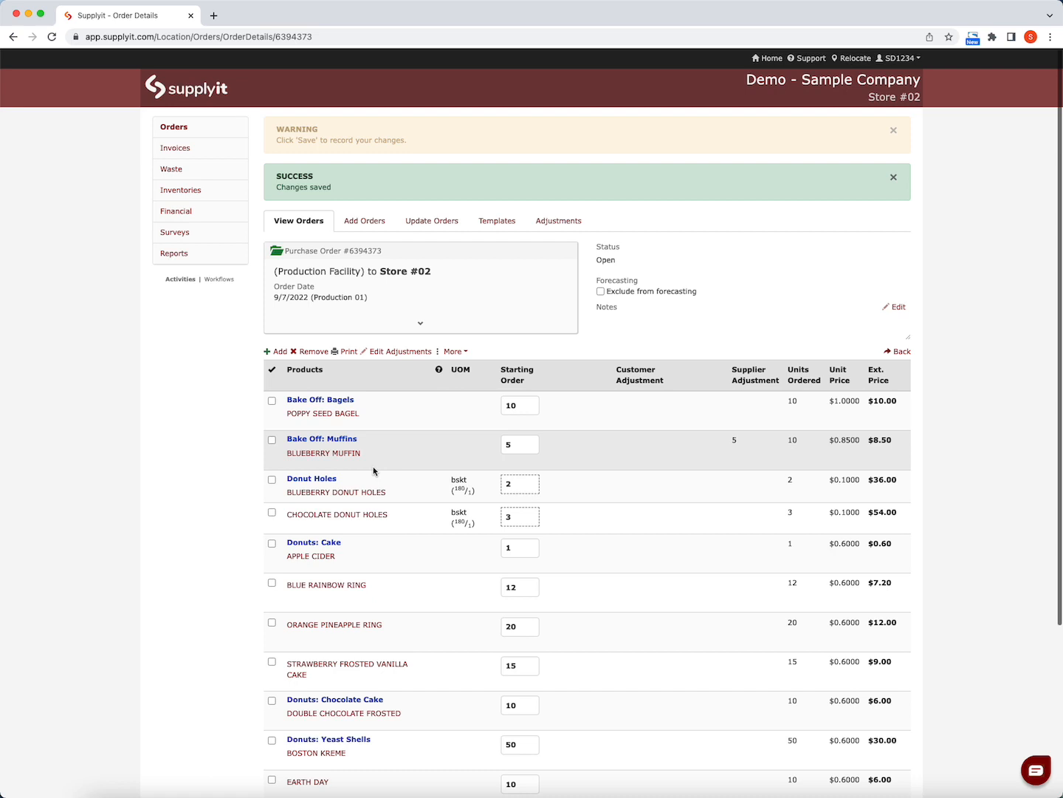
Step: Enable adjustment editing, enter a customer adjustment of 30 for Orange Pineapple Ring, and save the order
scroll(373, 466, down, 1)
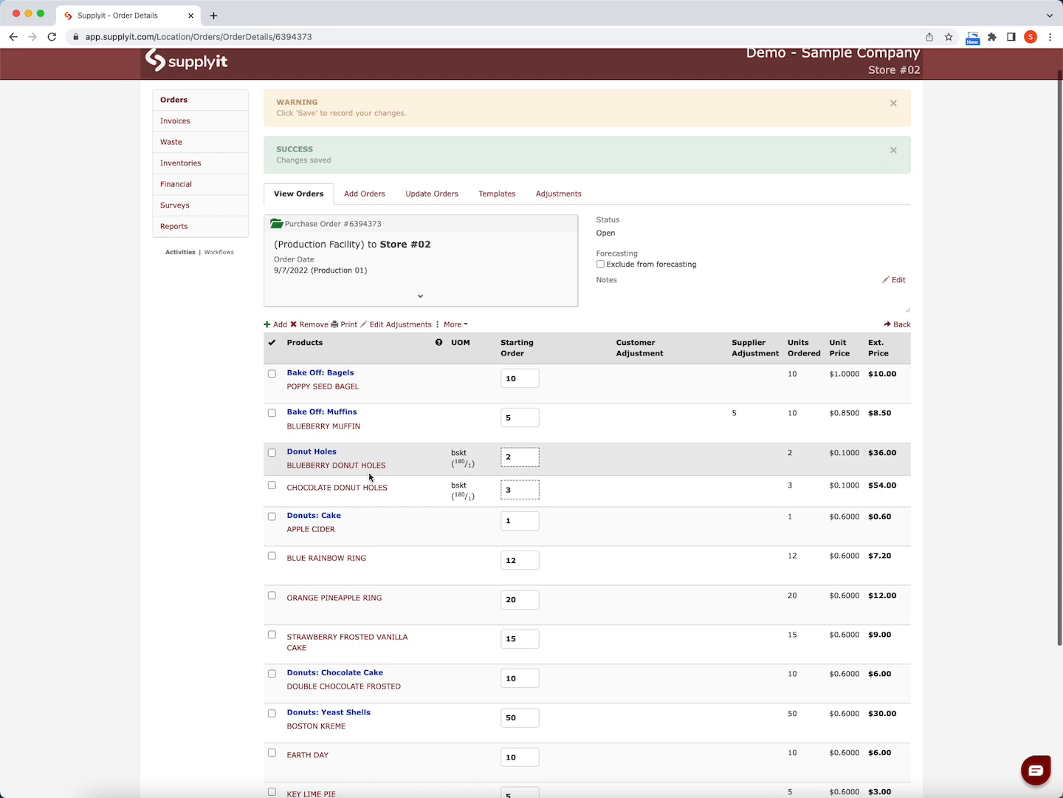
scroll(369, 443, down, 1)
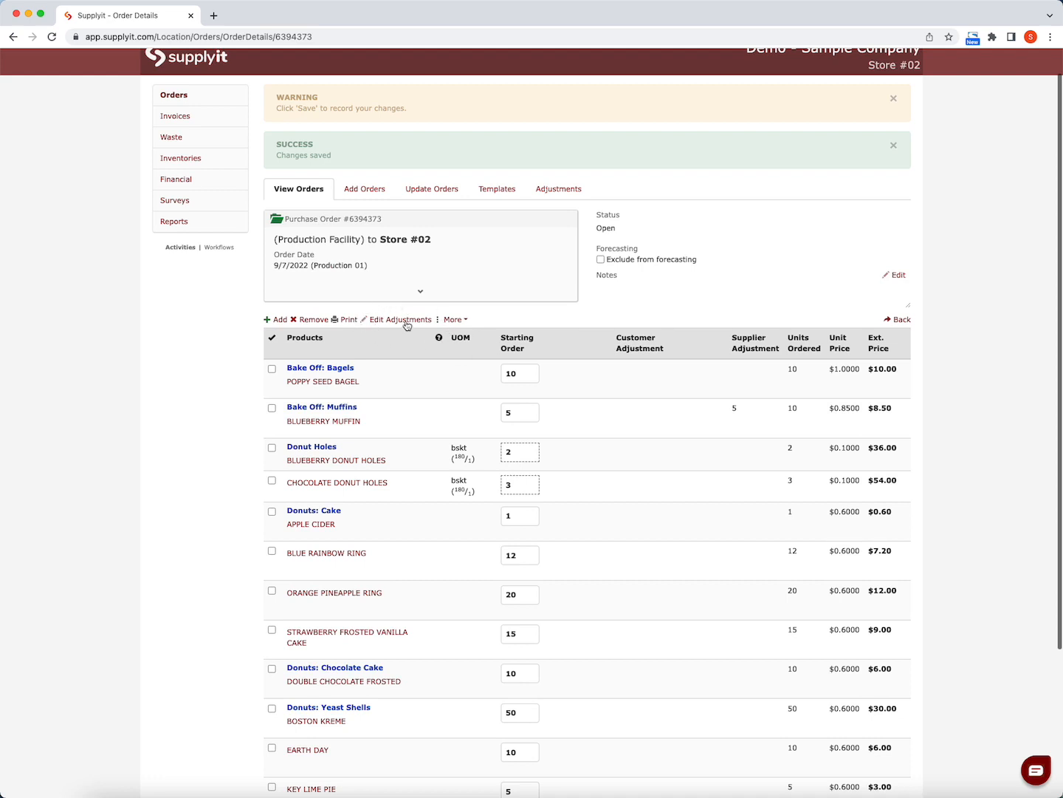
click(406, 322)
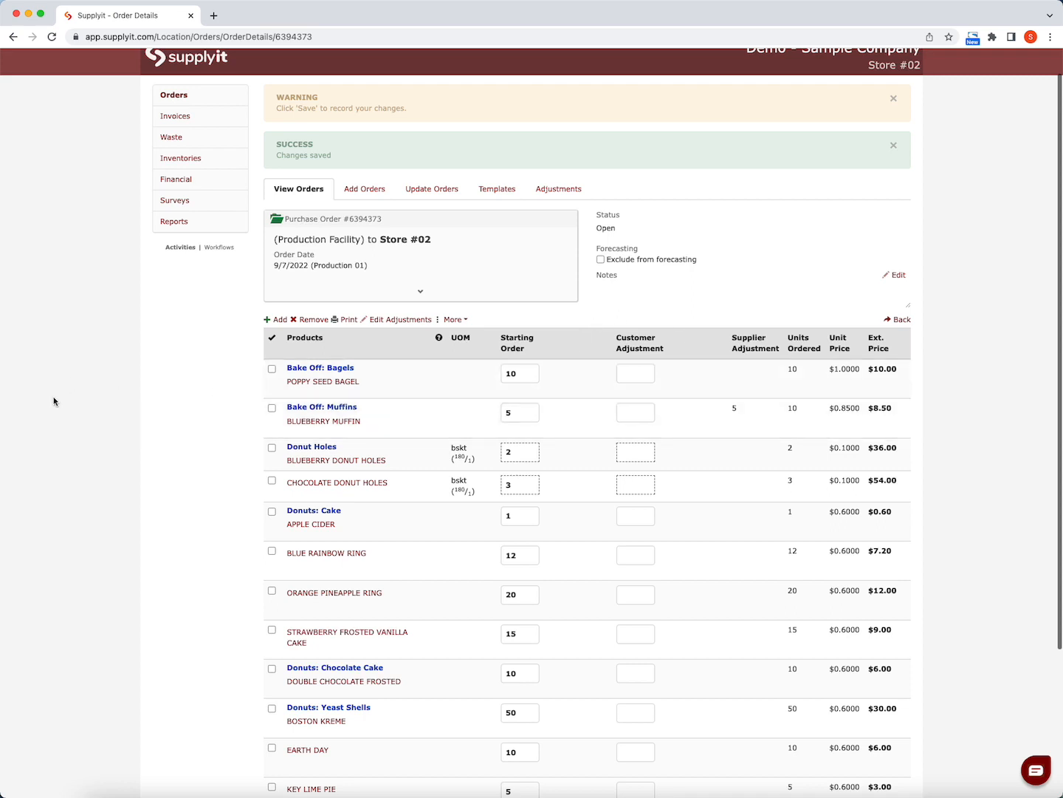
scroll(43, 398, down, 1)
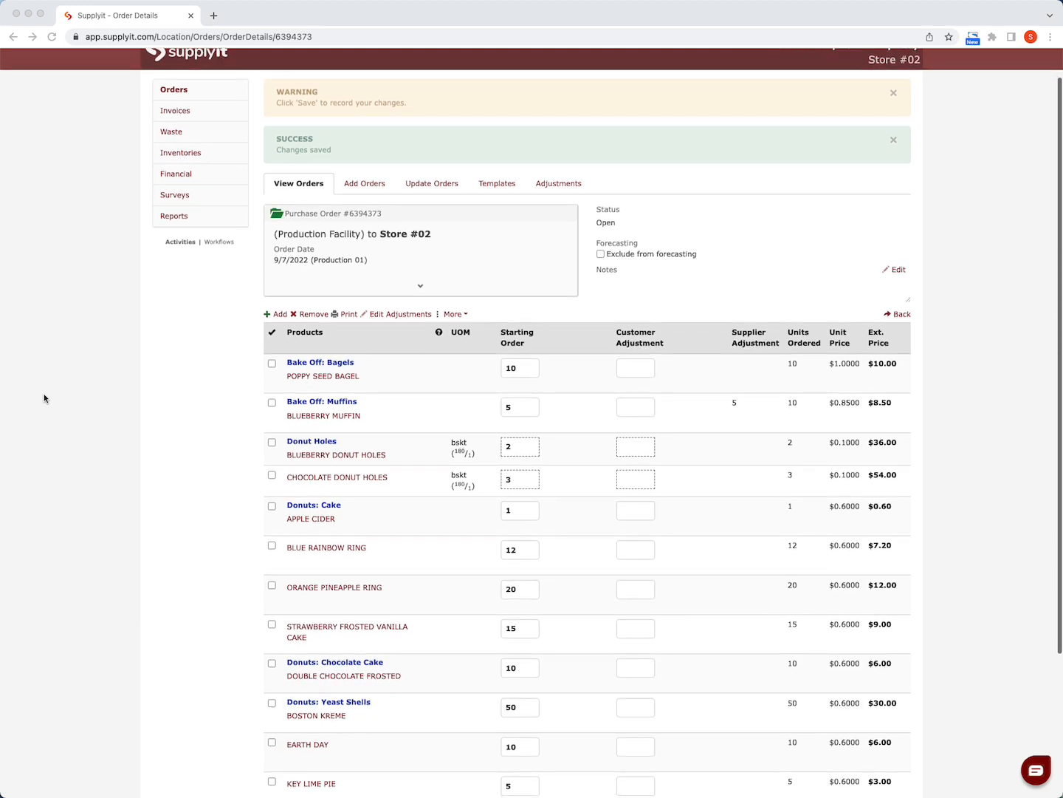
scroll(43, 398, up, 2)
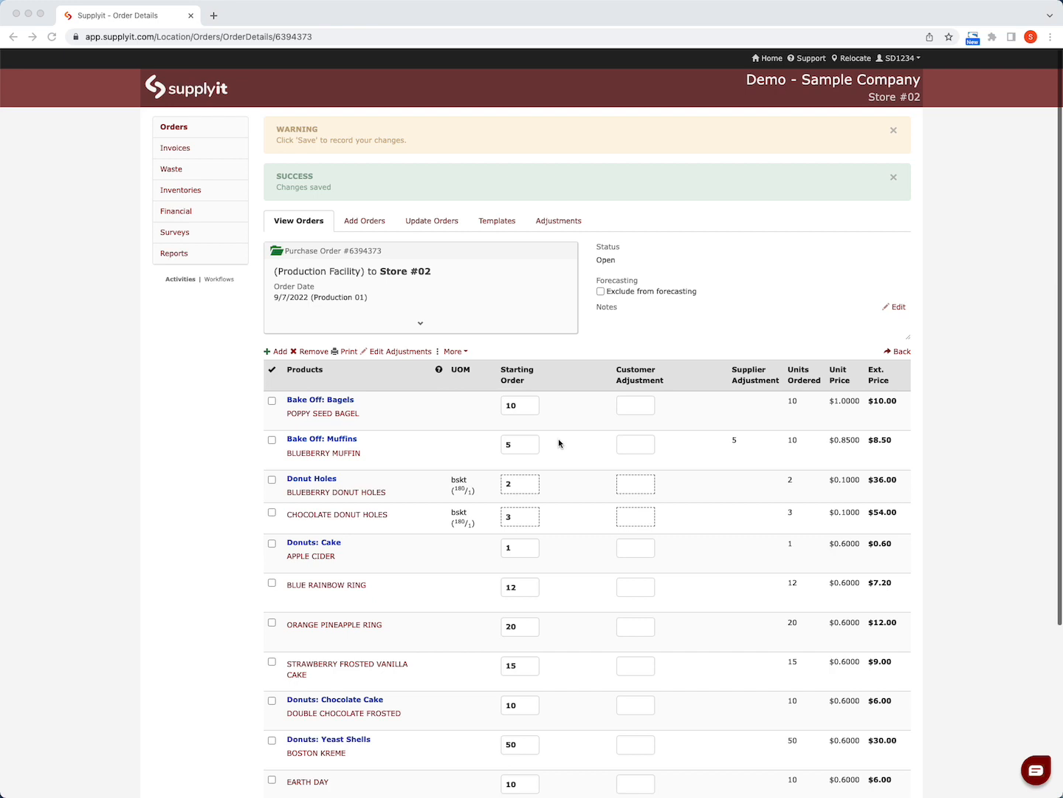
scroll(720, 593, down, 3)
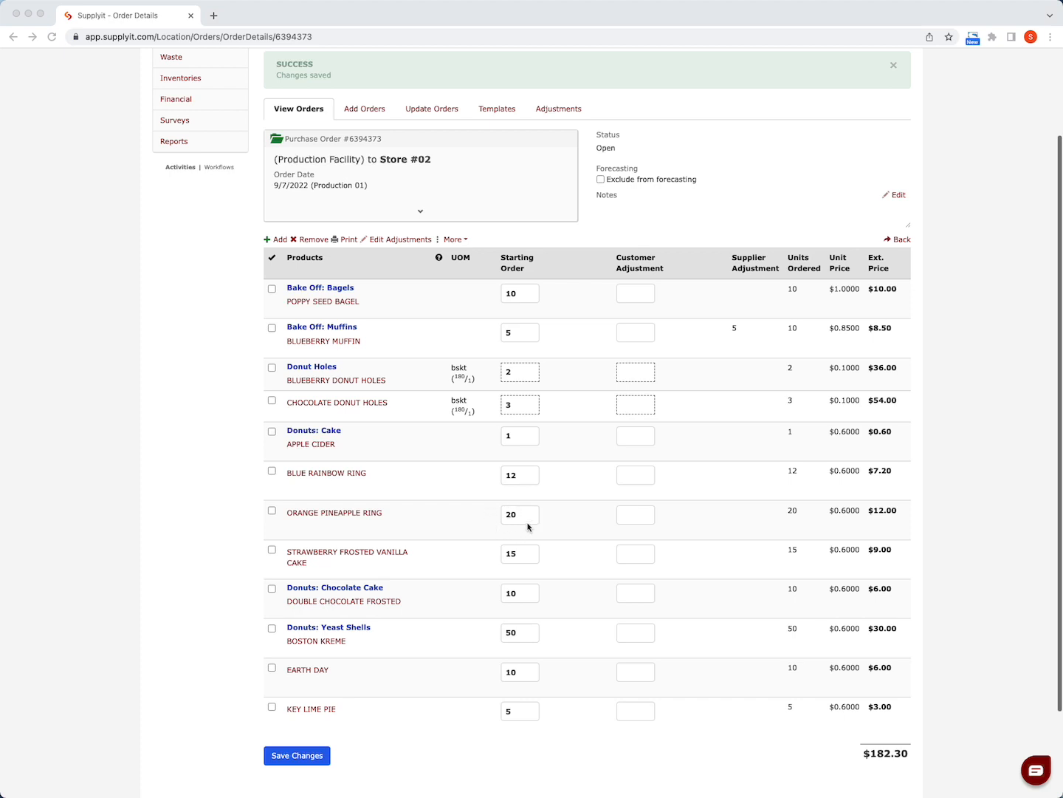
click(633, 517)
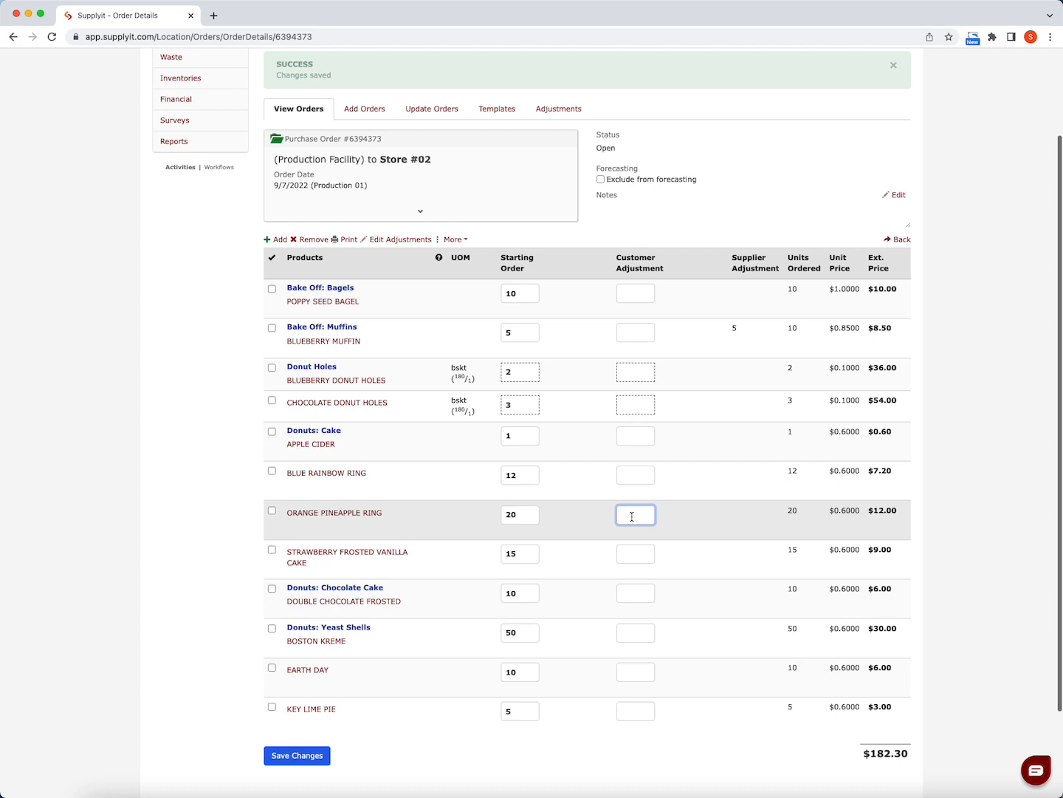
text(30)
scroll(661, 529, down, 1)
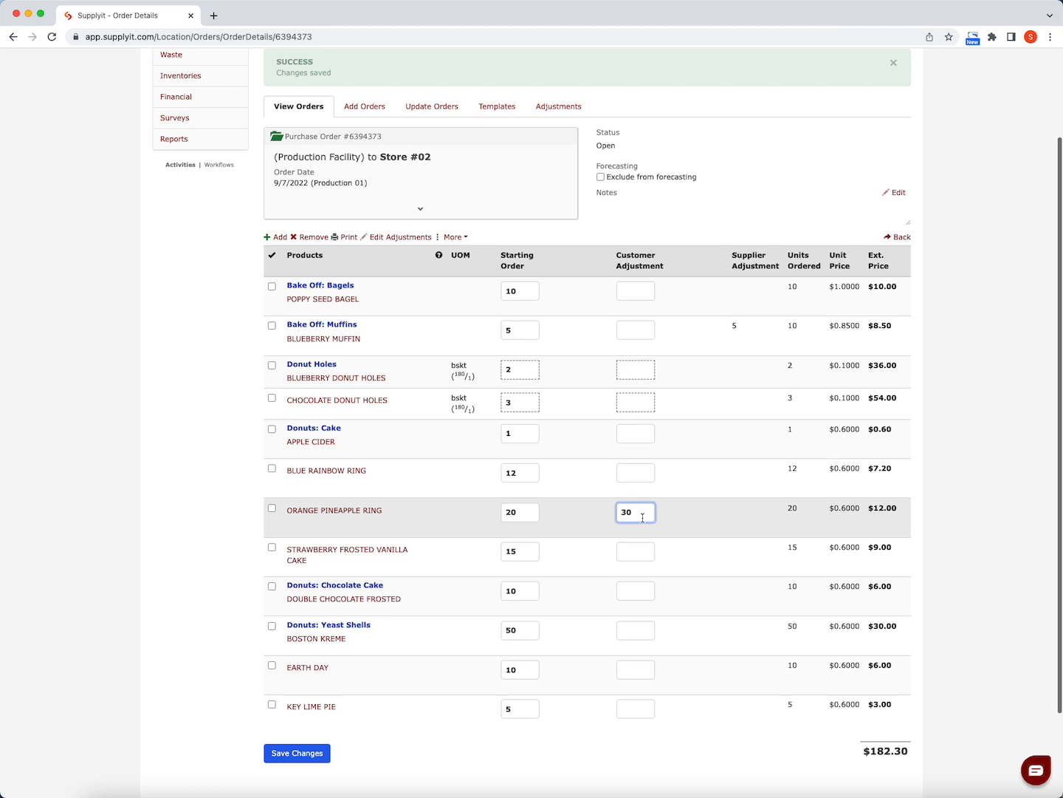
click(303, 752)
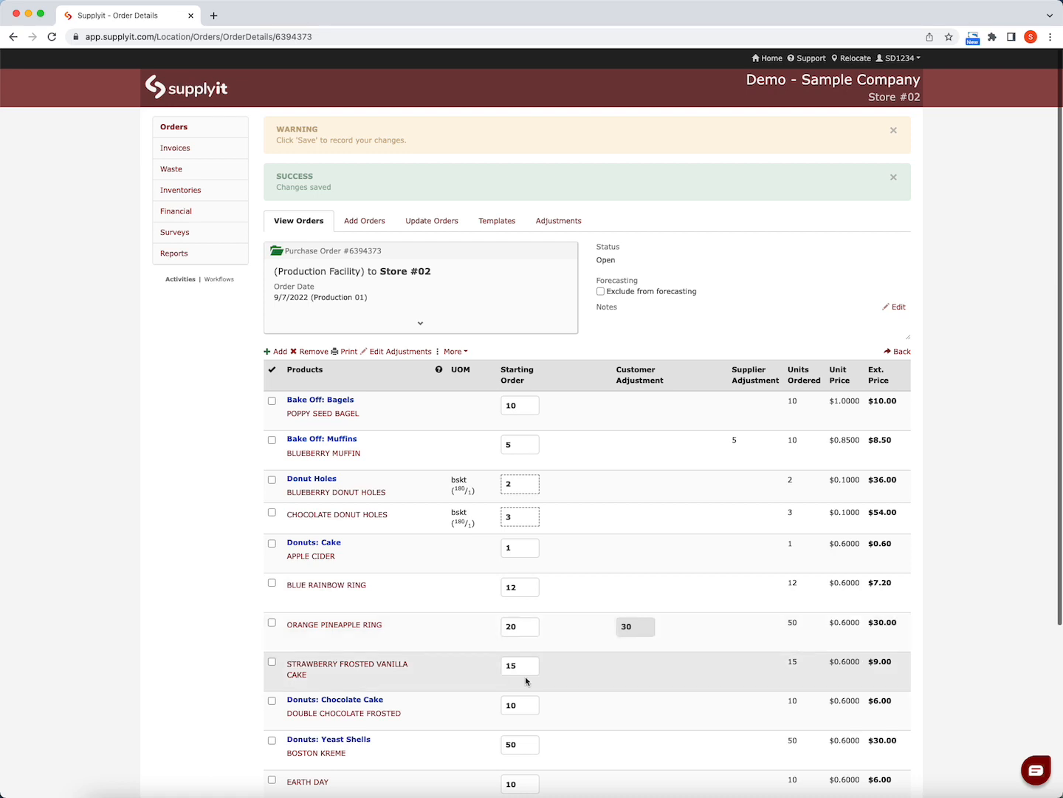
Step: Reopen adjustment editing, enter a customer adjustment of -25 for Boston Kreme, and save the order
scroll(525, 676, down, 3)
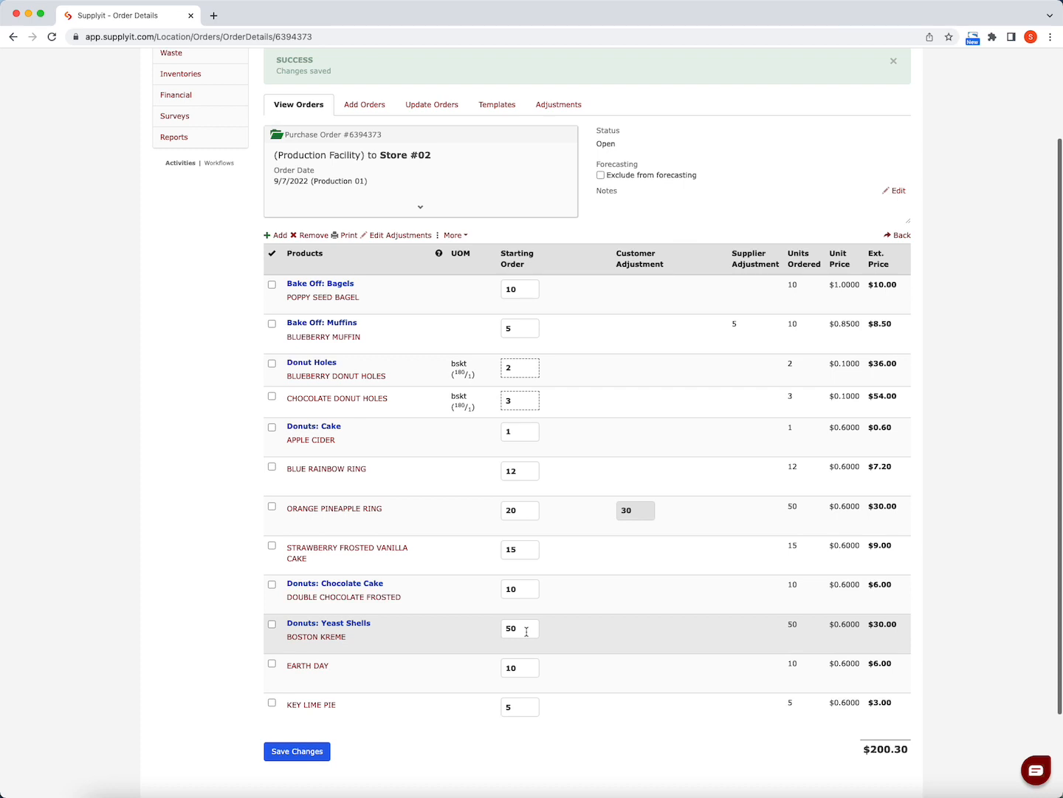
scroll(417, 244, up, 1)
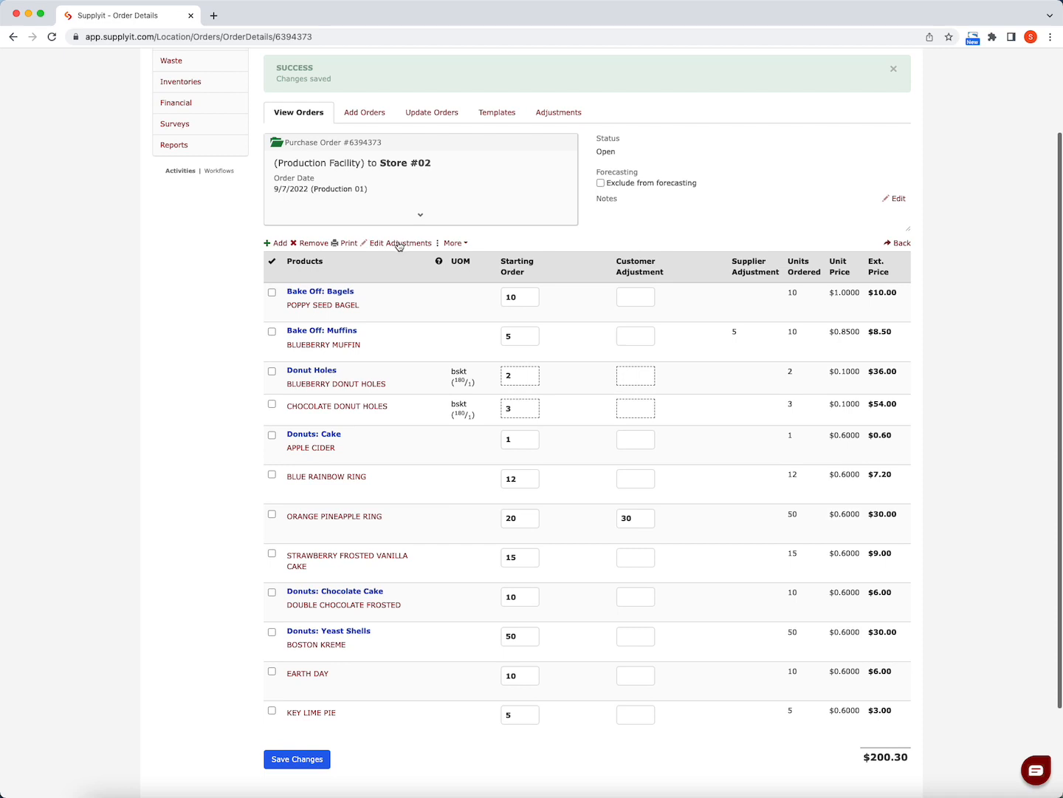
click(398, 244)
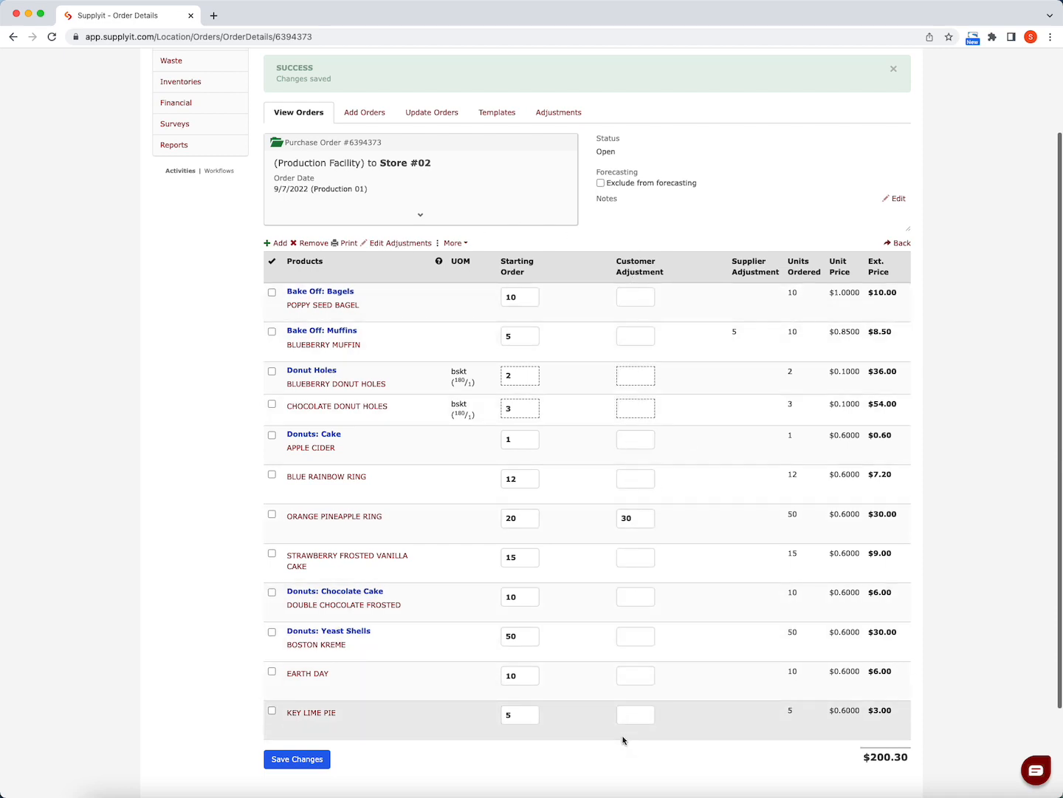
click(636, 635)
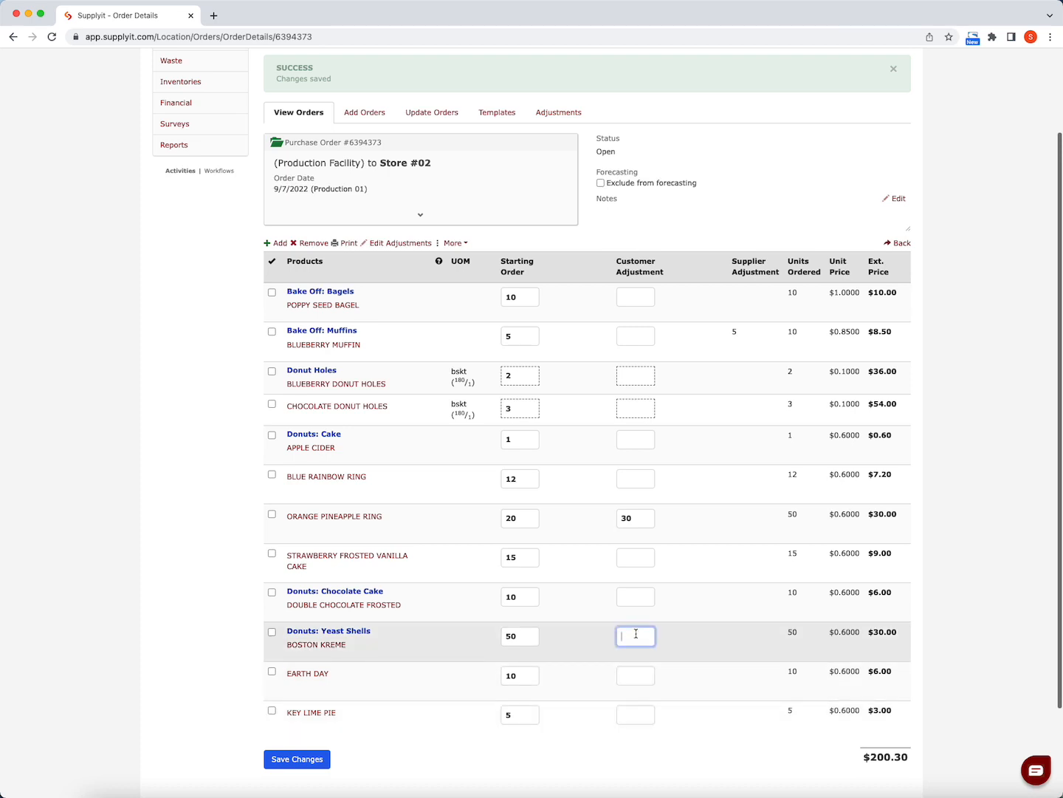
text(-25)
click(297, 758)
scroll(761, 746, down, 2)
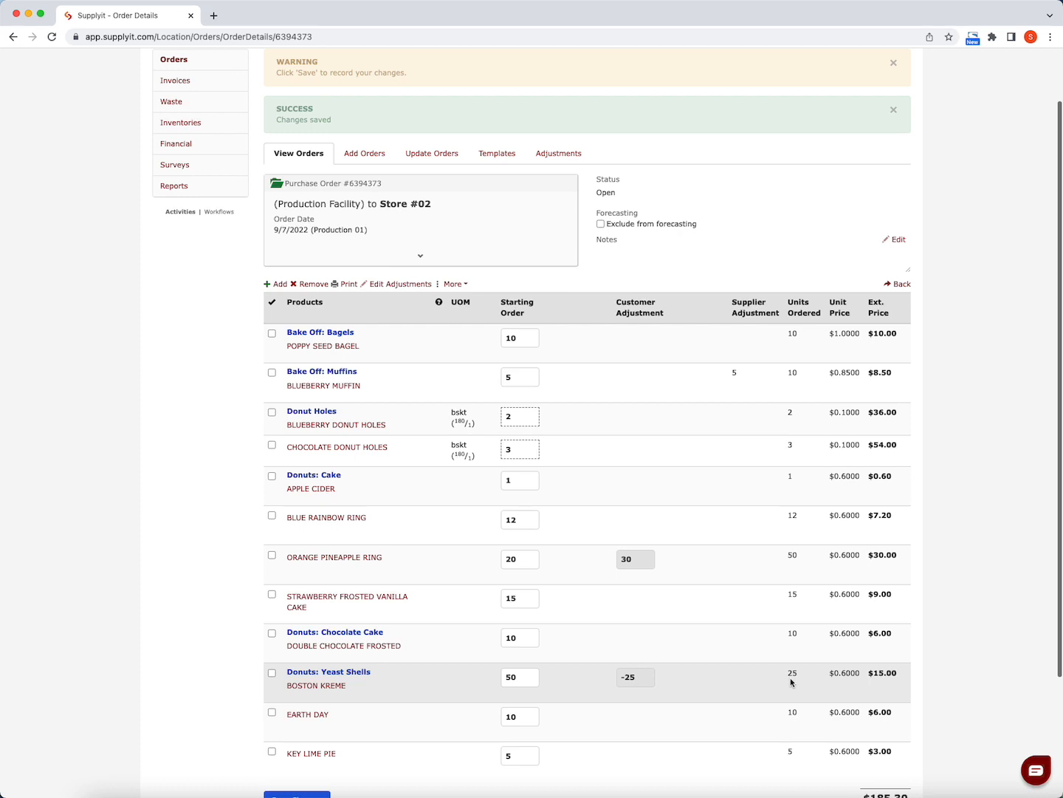
scroll(791, 683, down, 1)
scroll(791, 682, down, 3)
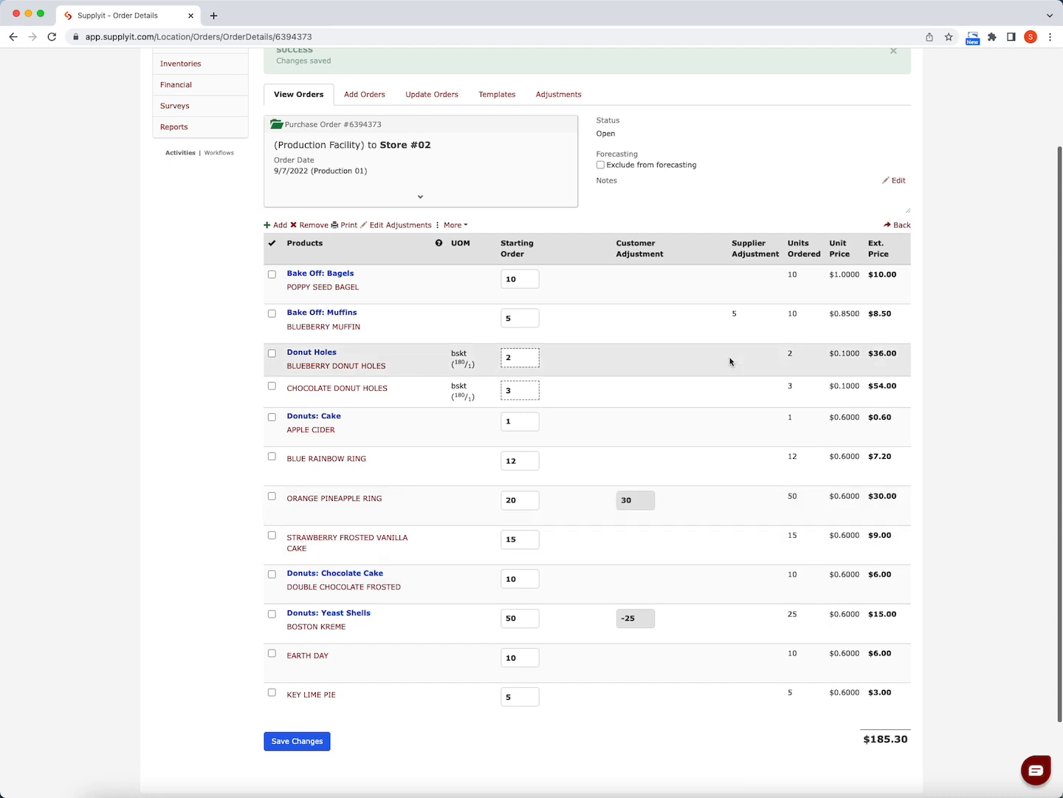
scroll(732, 362, up, 1)
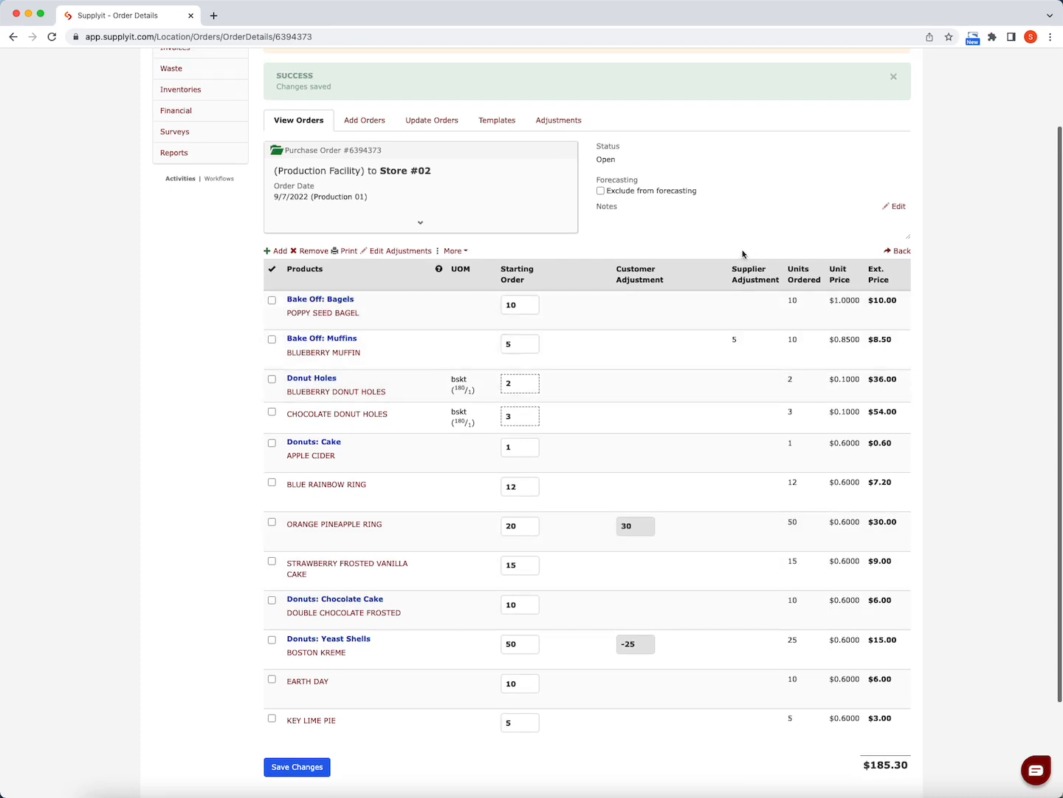